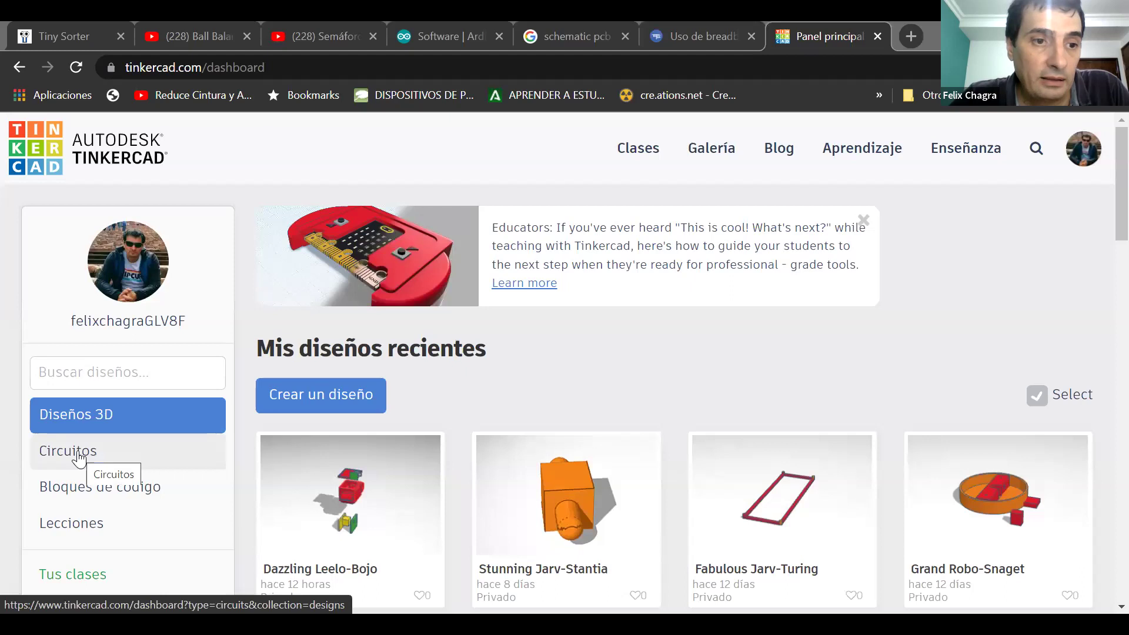
- Create a new circuit from the Circuitos section of the dashboard and dismiss the micro:bit component notice
left_click(79, 457)
scroll(89, 415, "down", 2)
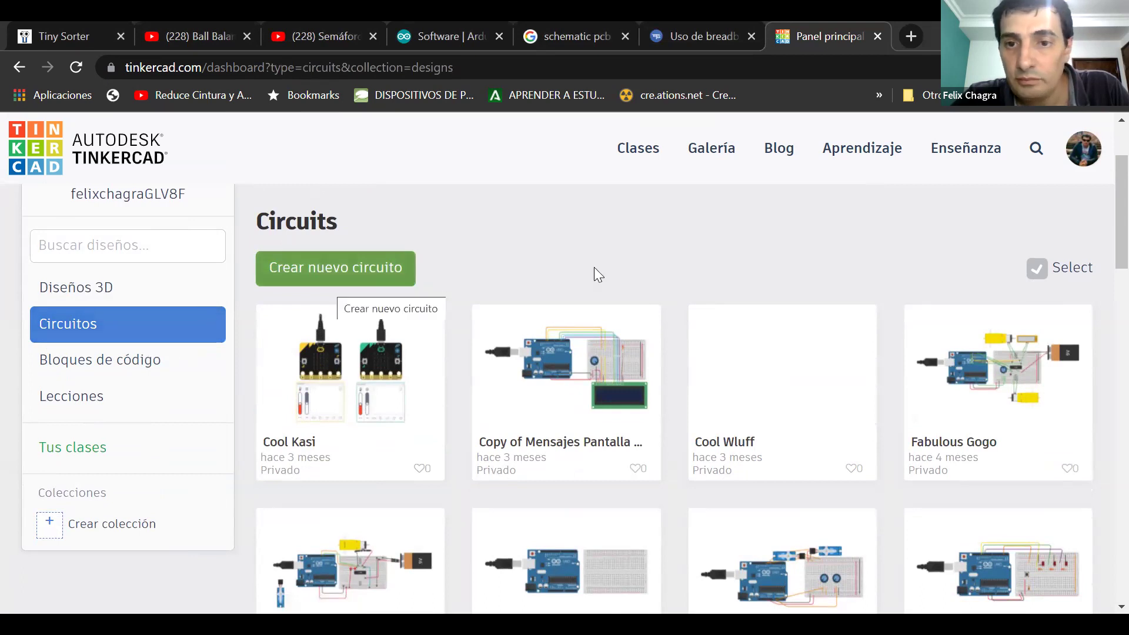
scroll(1100, 203, "up", 2)
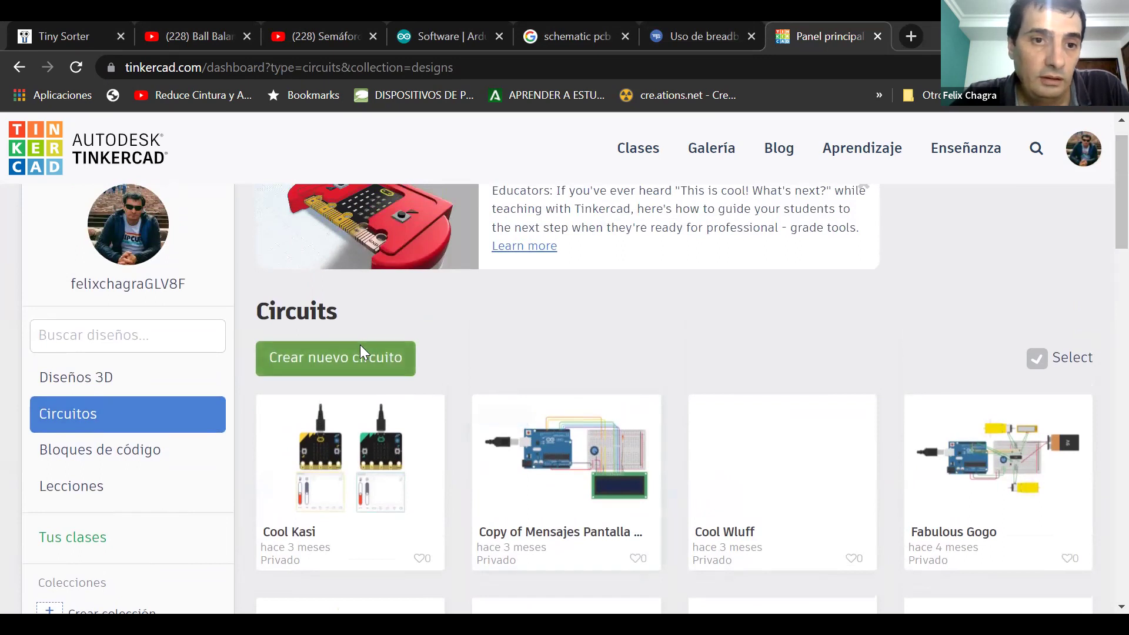
left_click(331, 358)
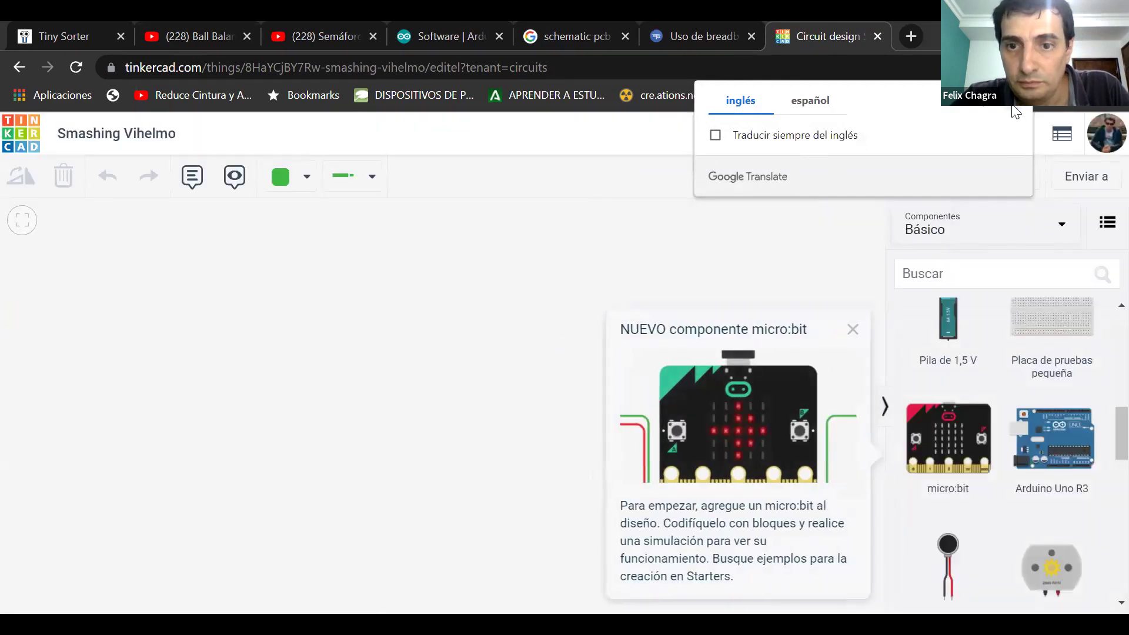
left_click(853, 330)
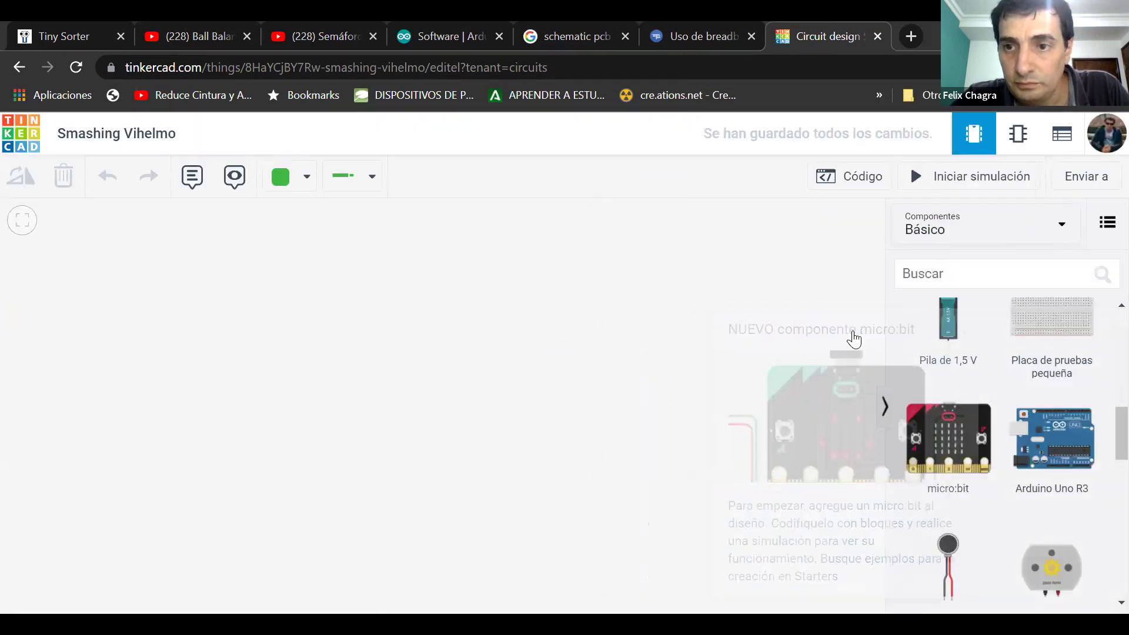
- Look through the Básico component library to review the available electronic parts
scroll(1099, 426, "up", 8)
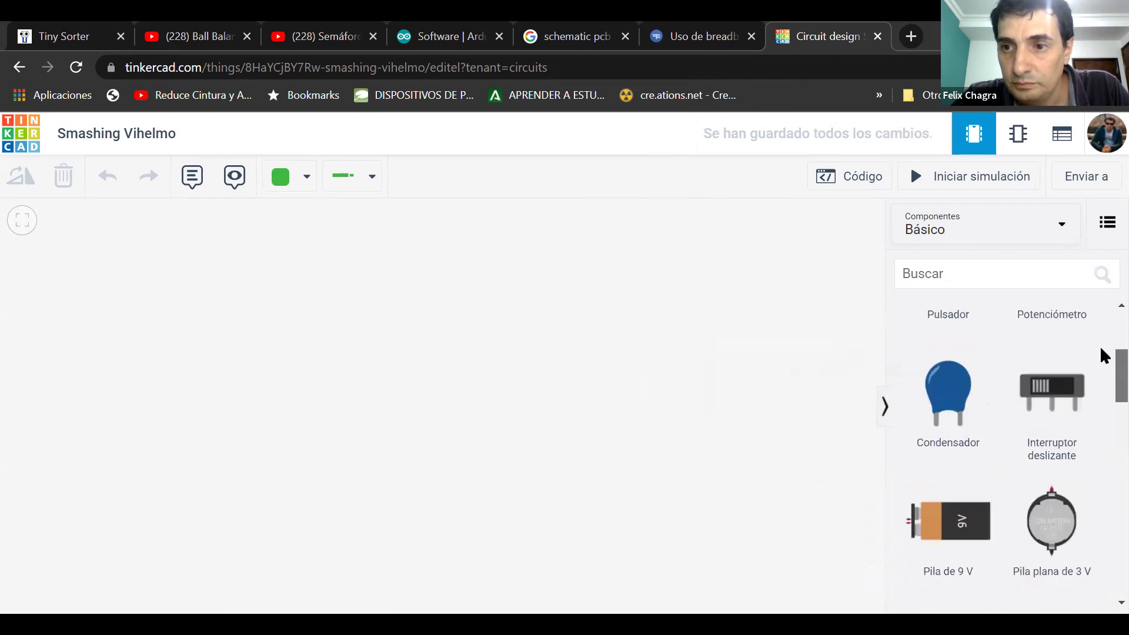
scroll(1100, 352, "down", 3)
scroll(1100, 421, "down", 5)
scroll(1099, 384, "up", 7)
scroll(1099, 355, "up", 3)
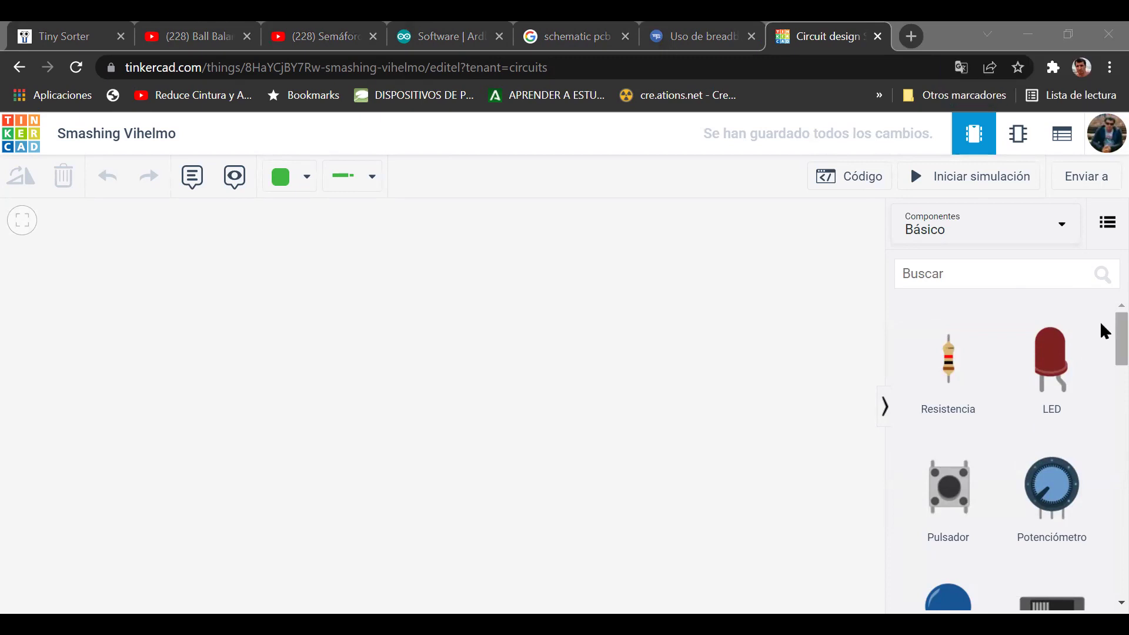
scroll(1104, 323, "down", 2)
scroll(1104, 334, "up", 2)
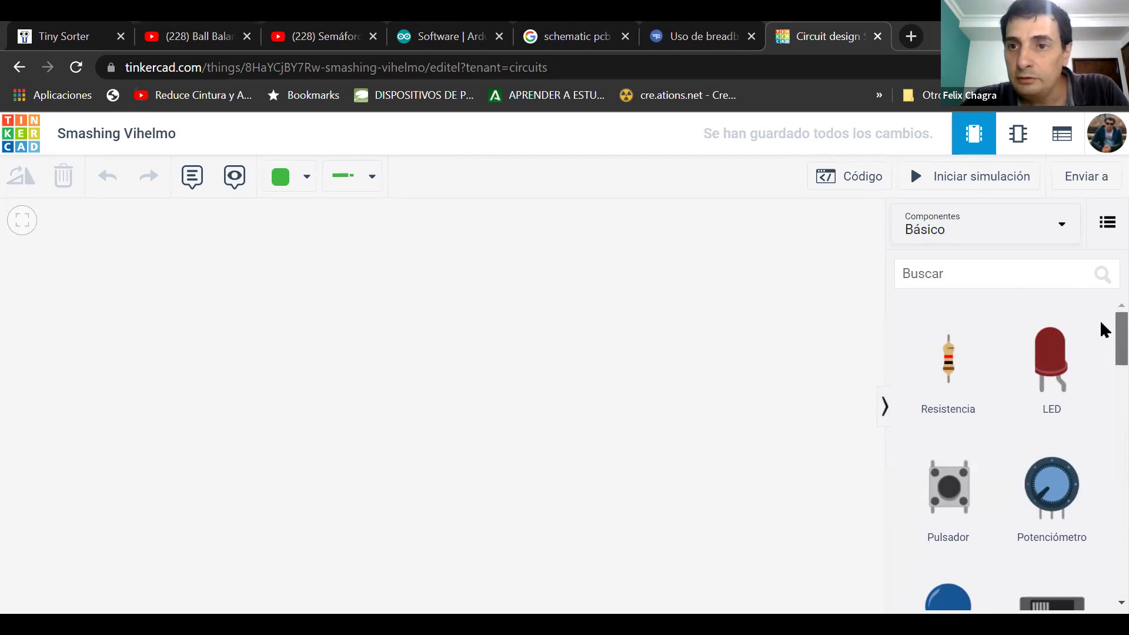
scroll(1103, 338, "down", 1)
scroll(1102, 382, "down", 12)
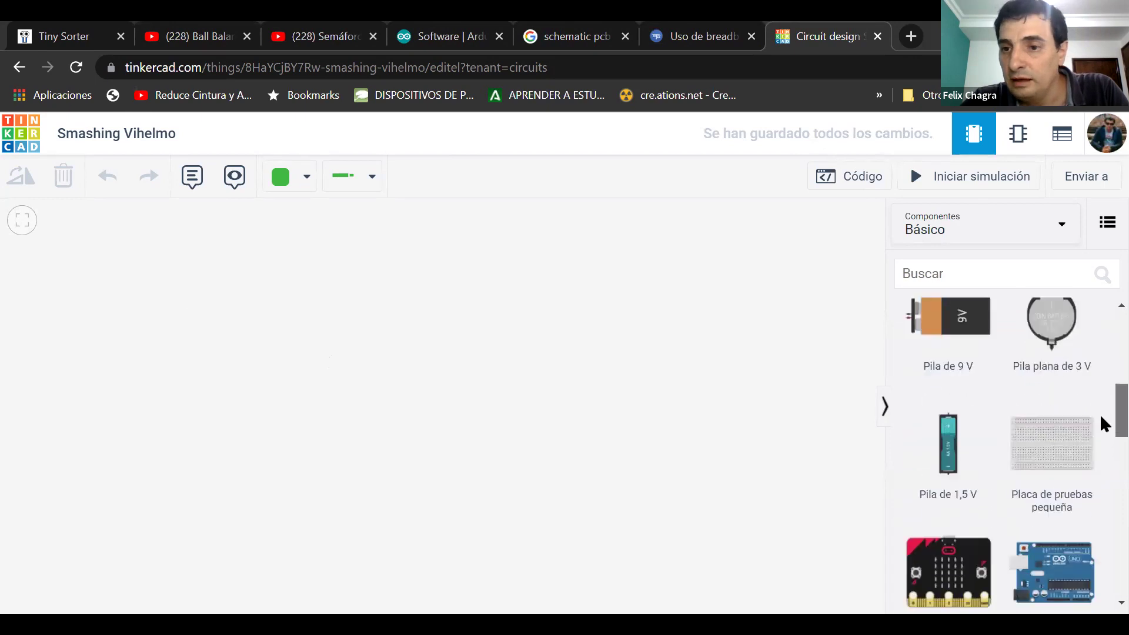
scroll(1103, 492, "down", 6)
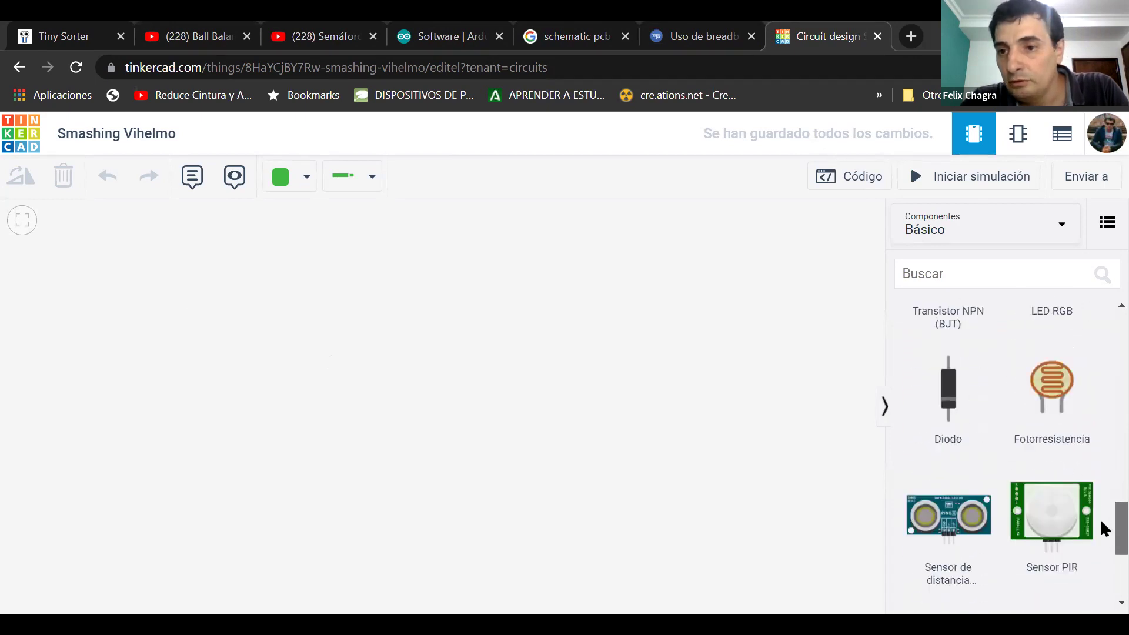
scroll(1101, 517, "up", 8)
scroll(1102, 405, "up", 10)
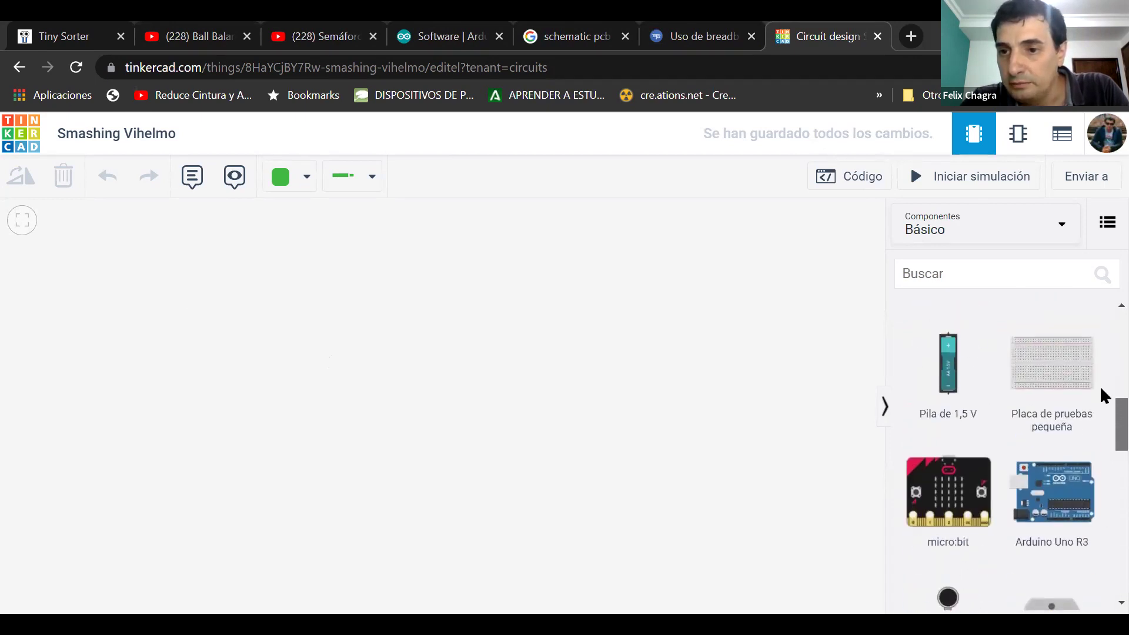
- Place an Arduino Uno R3 board in the middle of the workspace and name it "Arduino uno"
scroll(1102, 364, "down", 5)
scroll(1105, 406, "down", 2)
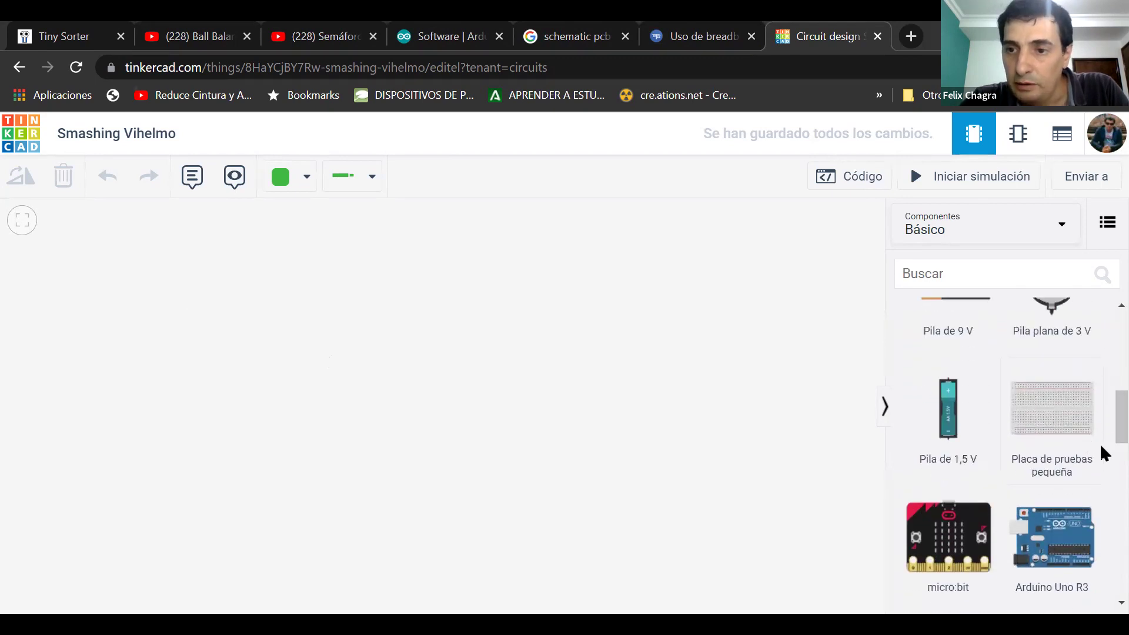
left_click_drag(1043, 519, 545, 393)
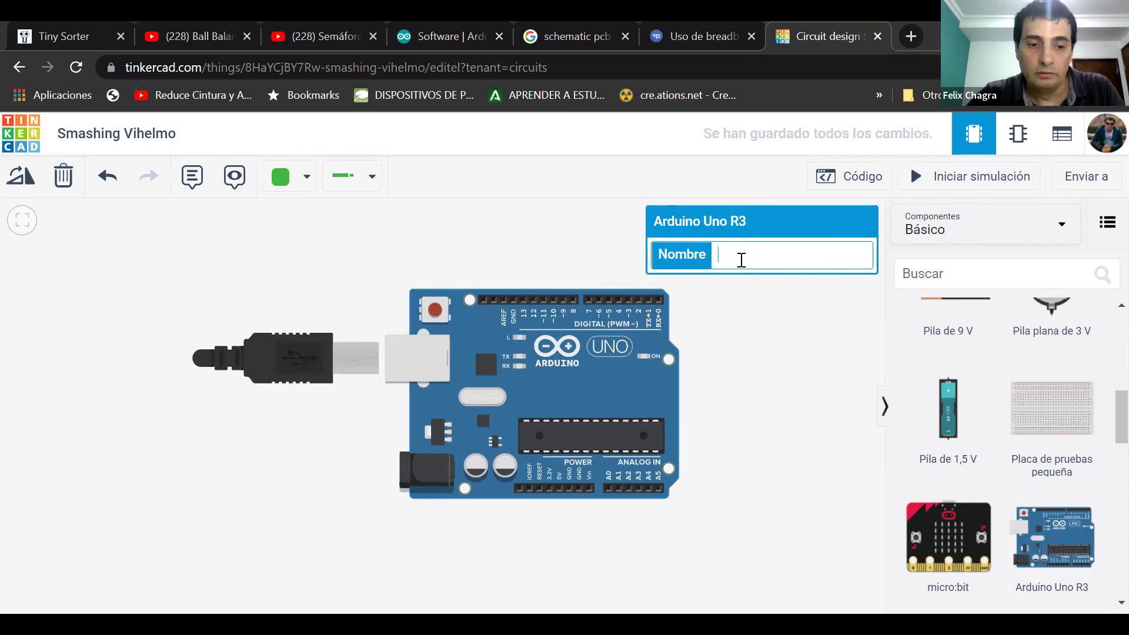
type("duin")
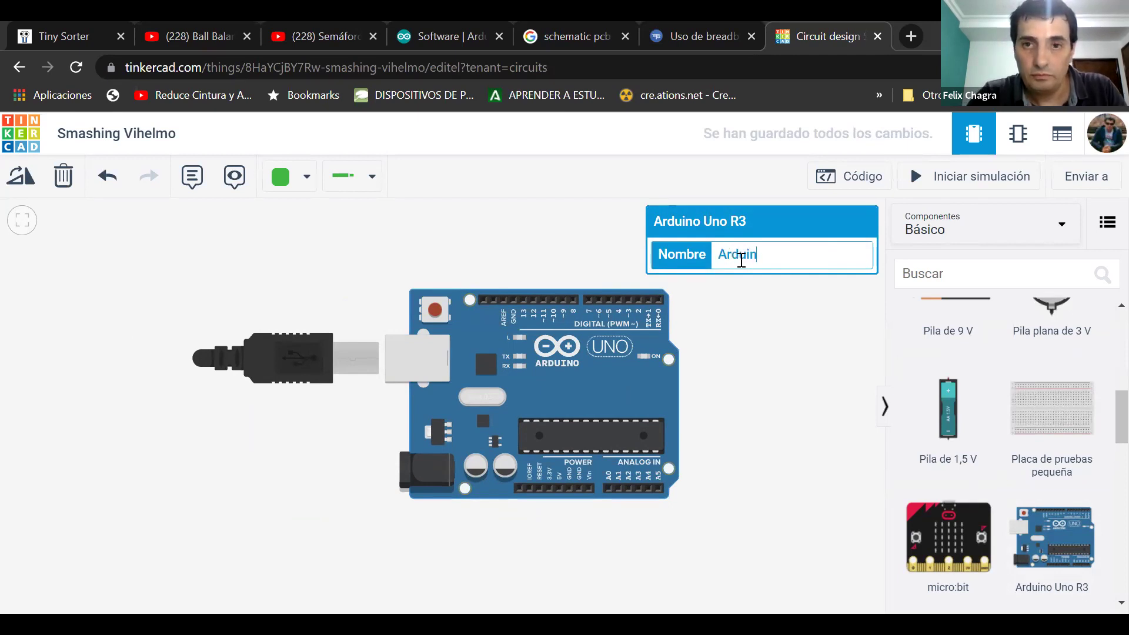
type("o uno")
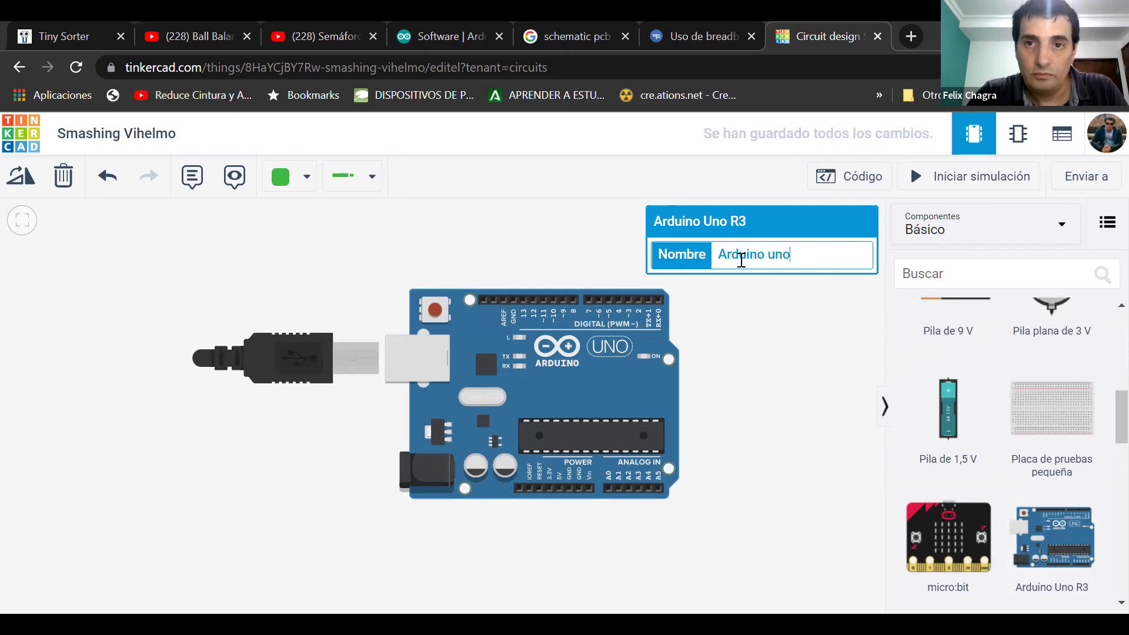
left_click(786, 309)
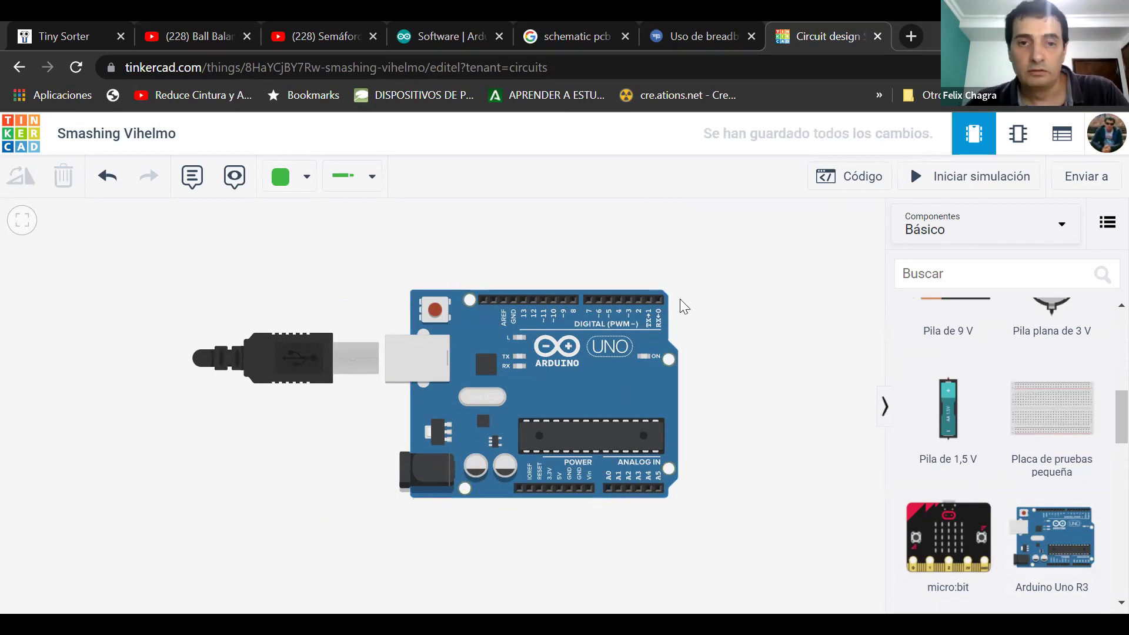
- Move the Arduino Uno board further left in the workspace and show its code editor
left_click(591, 352)
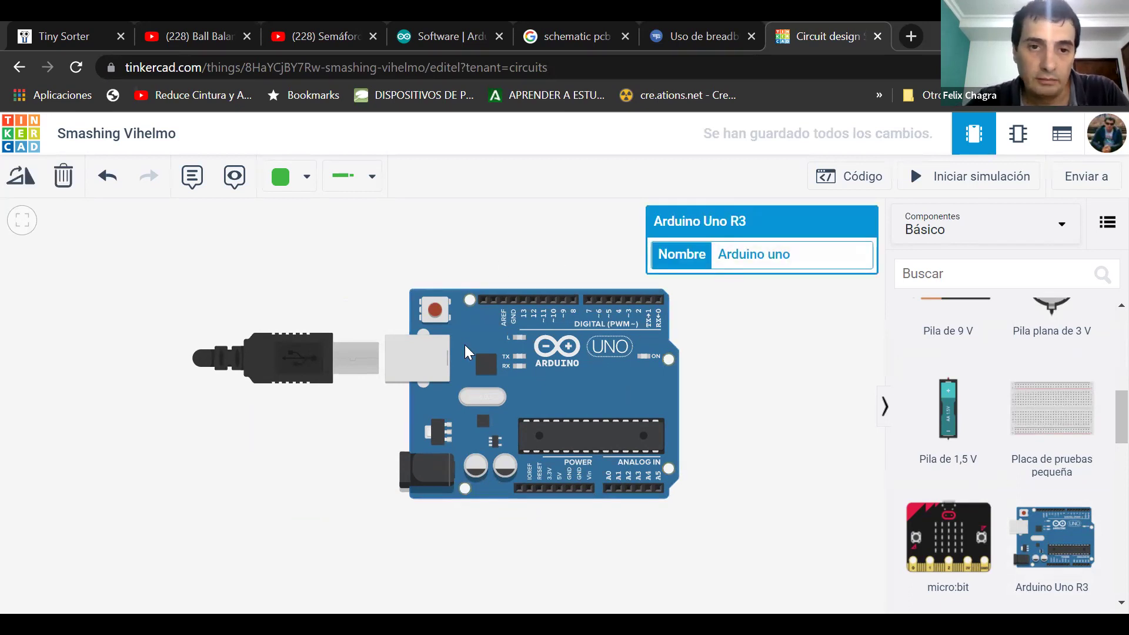
left_click(722, 351)
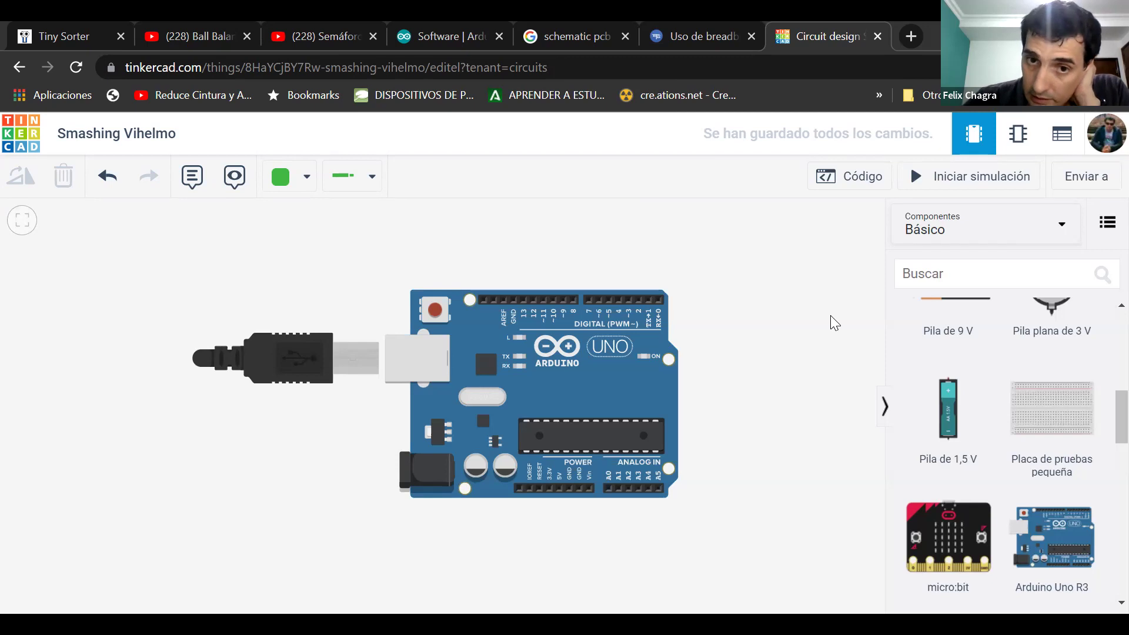
left_click_drag(489, 338, 372, 330)
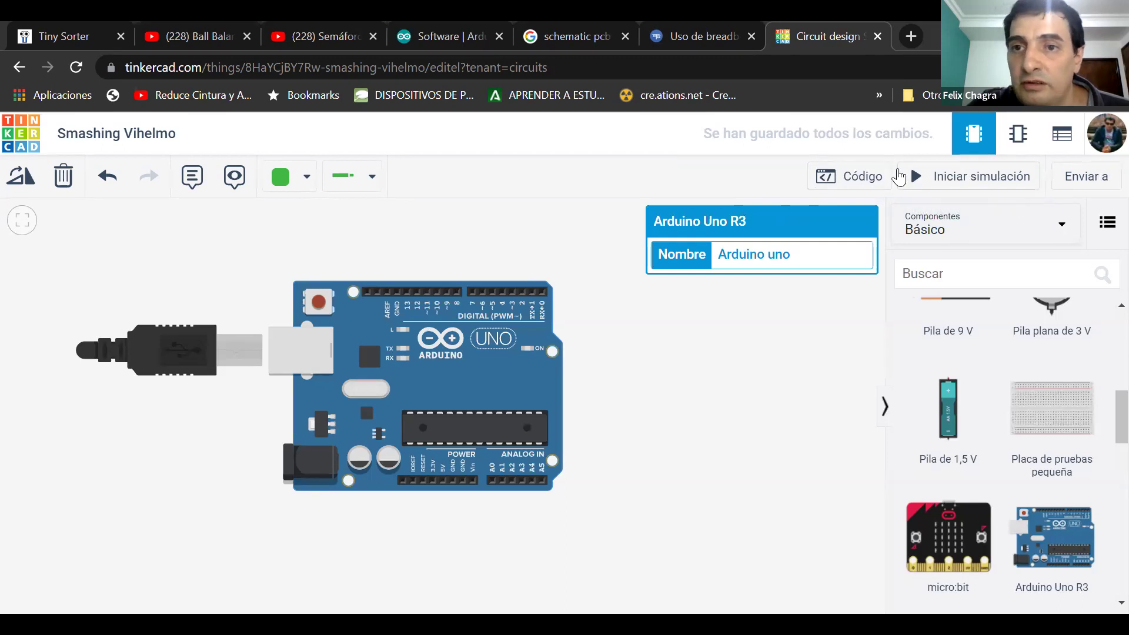
left_click(856, 188)
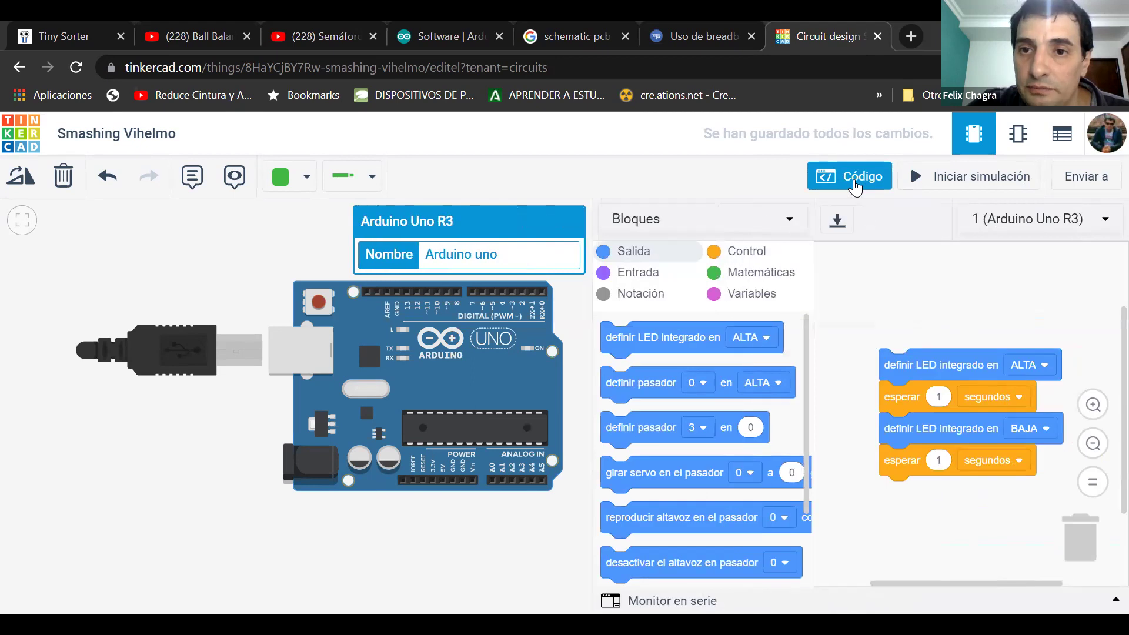
left_click(764, 224)
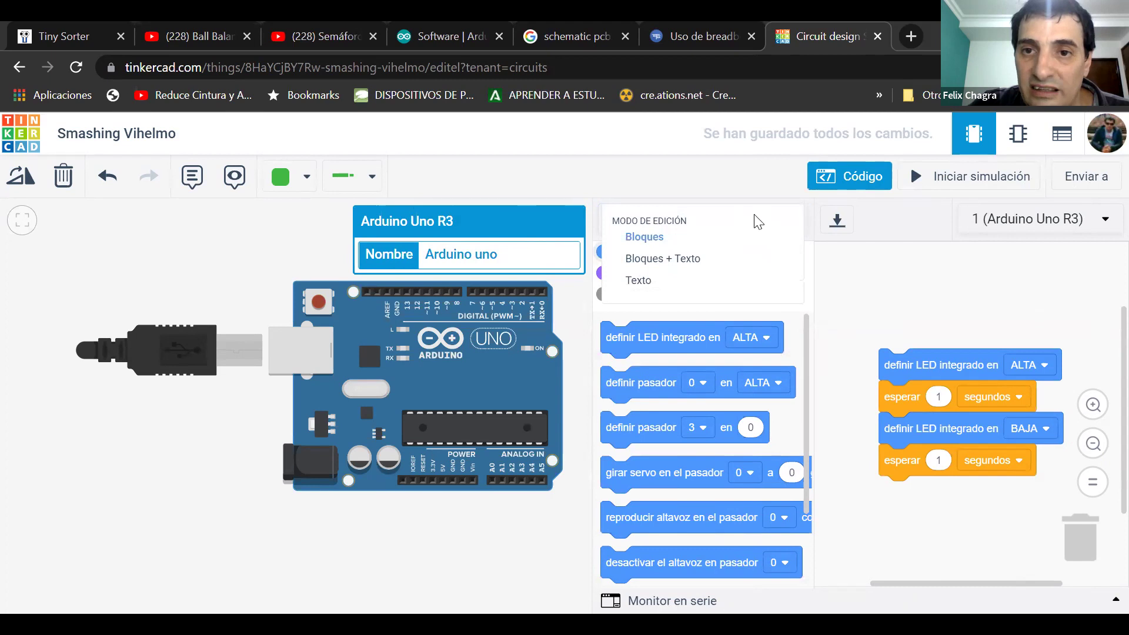
left_click(755, 224)
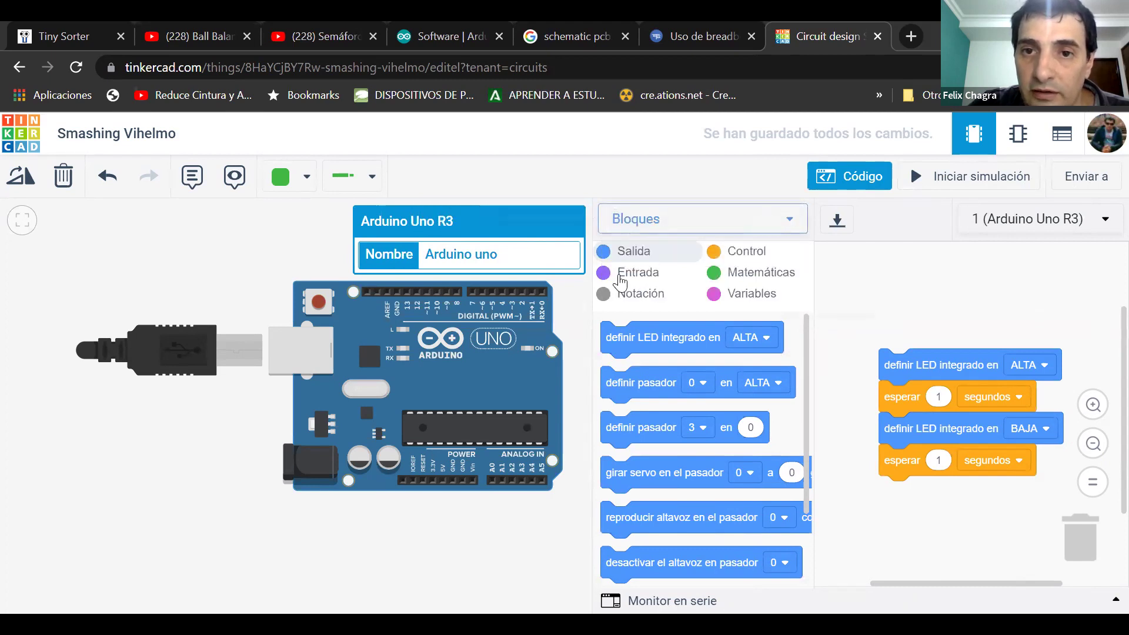
left_click(773, 221)
left_click(645, 285)
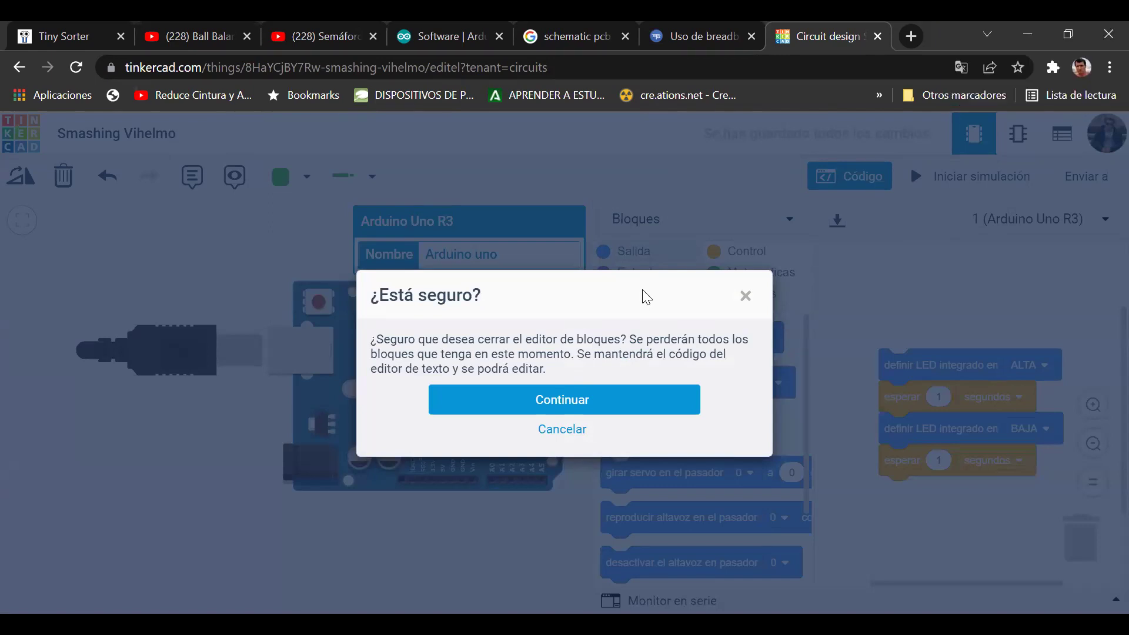
left_click(745, 296)
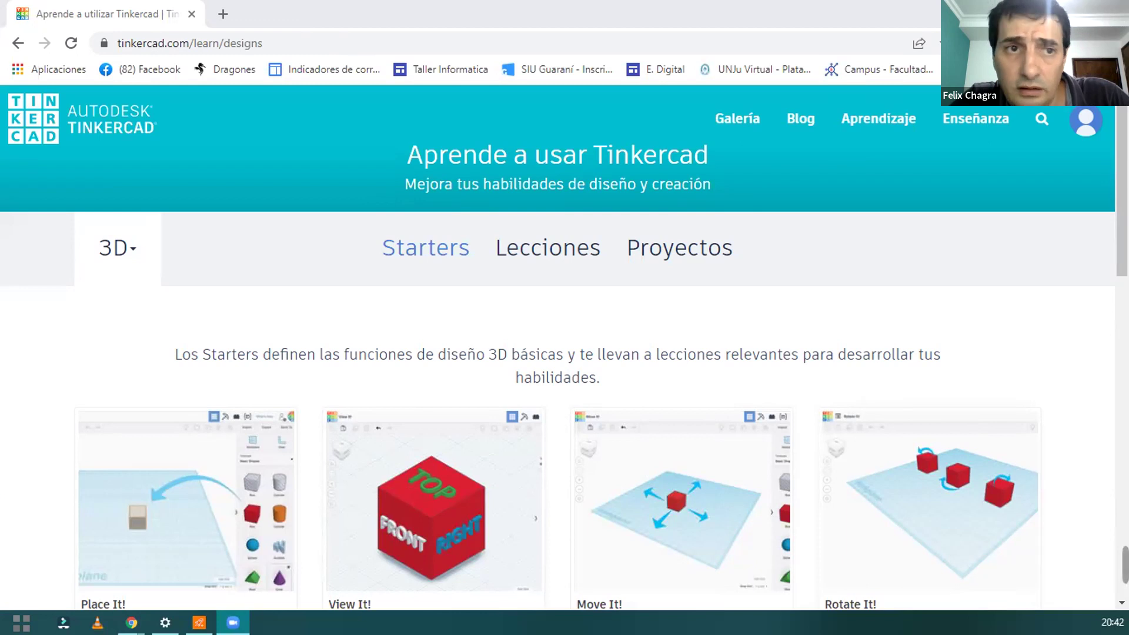
- Create a new 3D design from the account options on the Tinkercad learning page
left_click(1078, 125)
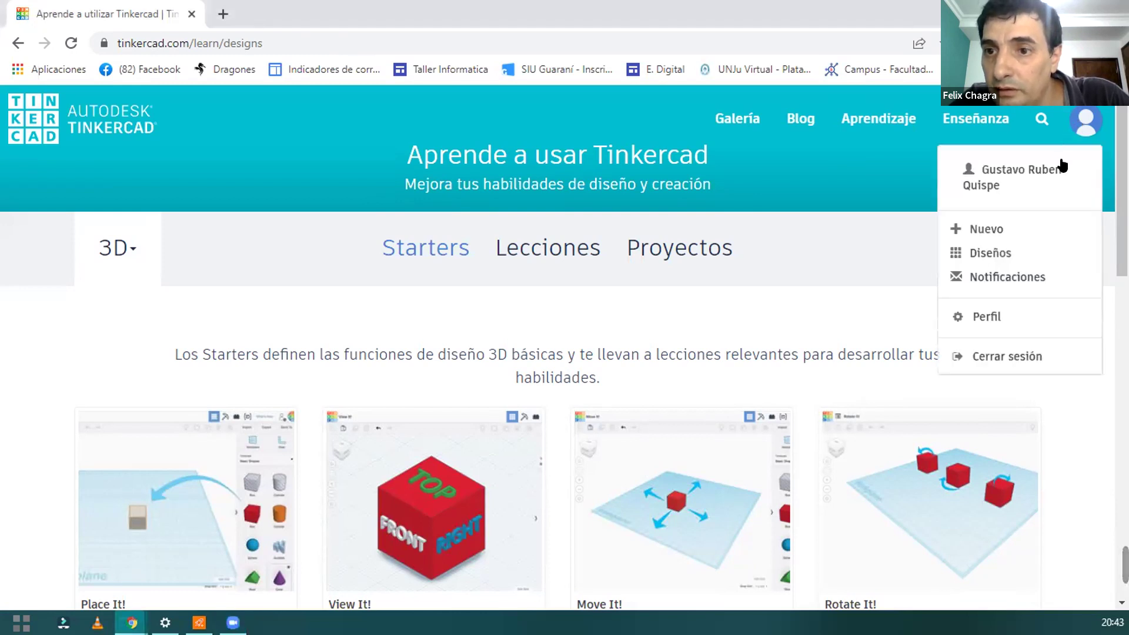
scroll(1062, 164, "down", 1)
scroll(1046, 194, "down", 1)
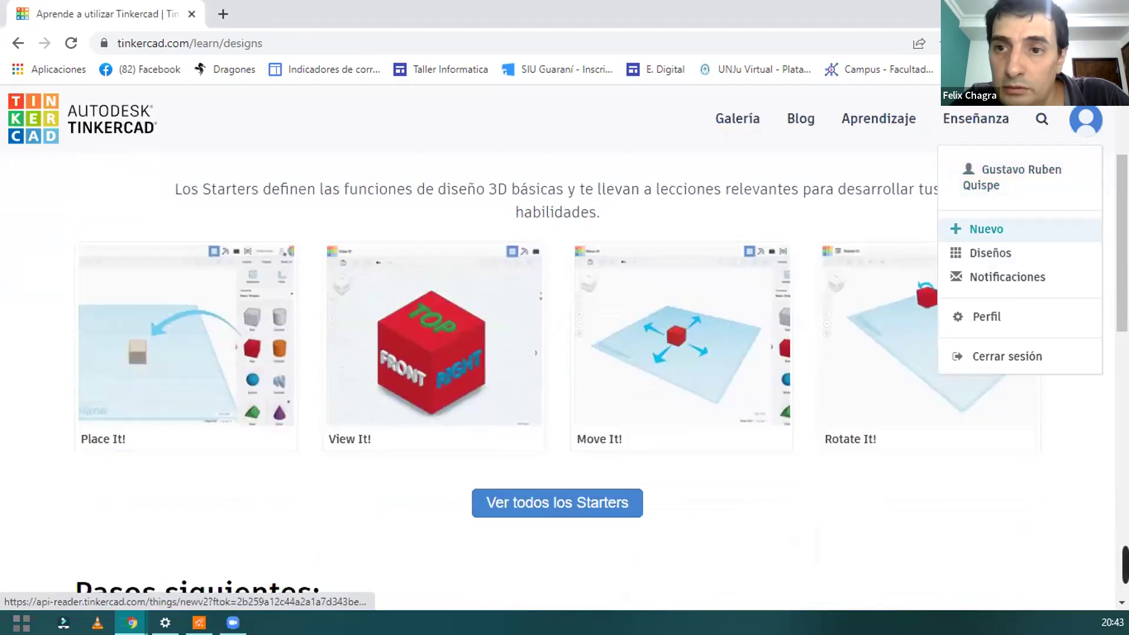
left_click(986, 231)
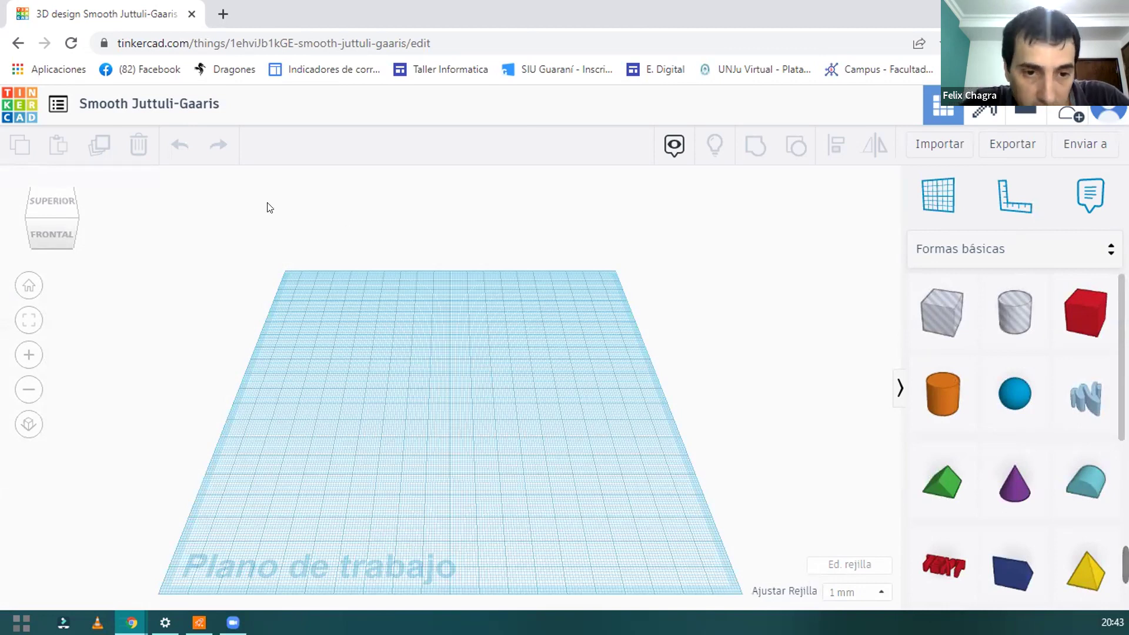
- Return to the Tinkercad dashboard and create a new circuit in the Circuitos section
left_click(19, 114)
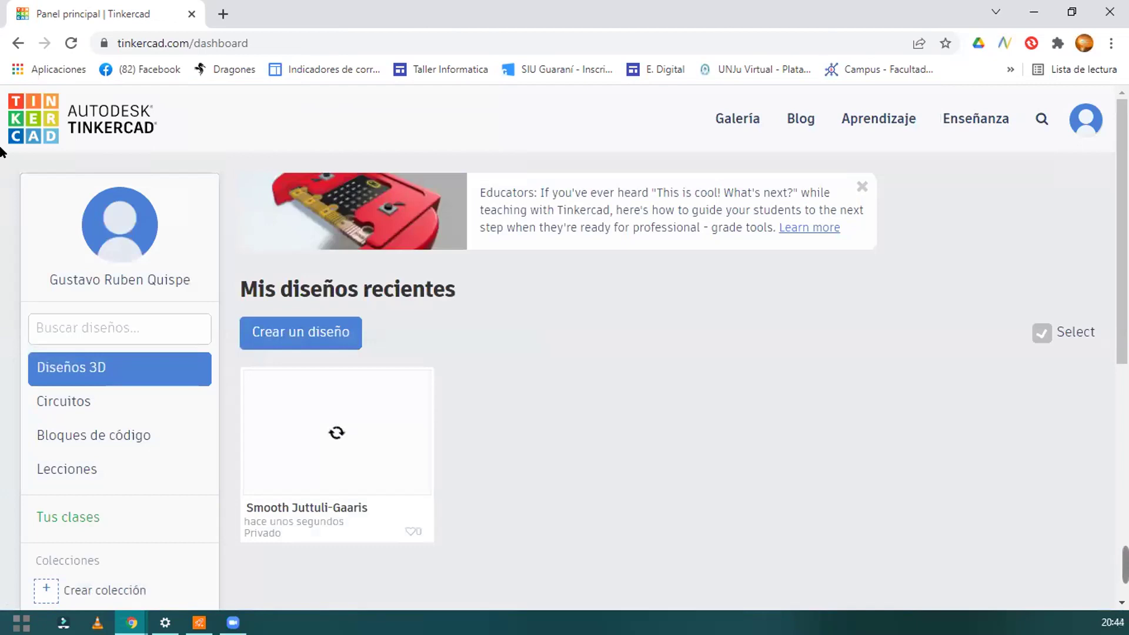
left_click(86, 402)
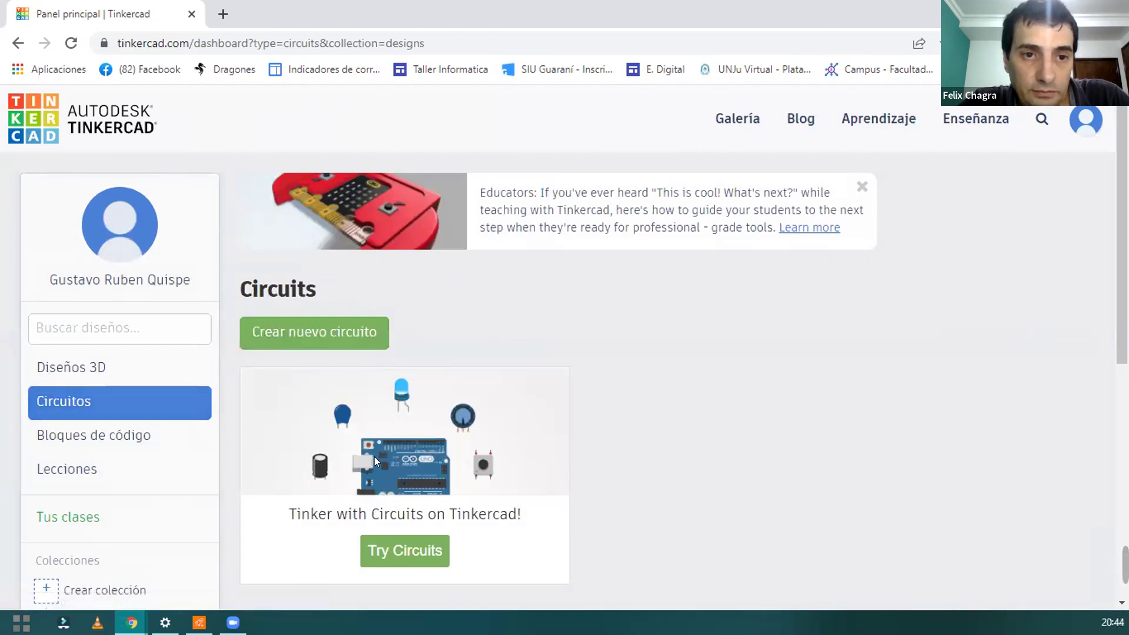
left_click(308, 335)
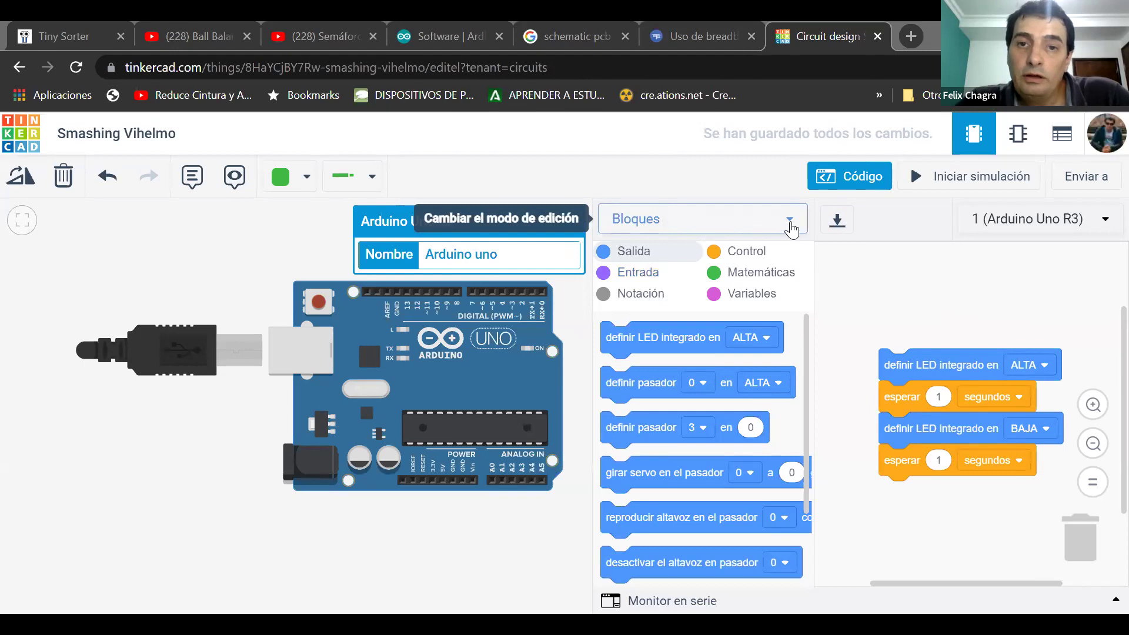
- Switch the Arduino code editor from blocks to Texto mode and accept closing the block editor
left_click(789, 224)
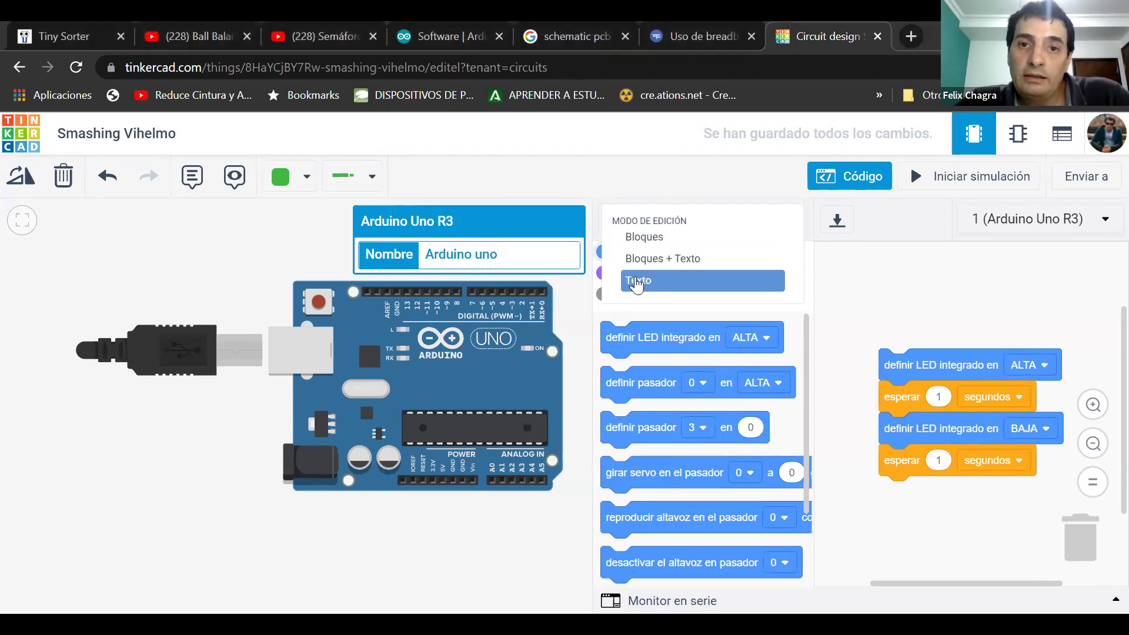
left_click(637, 282)
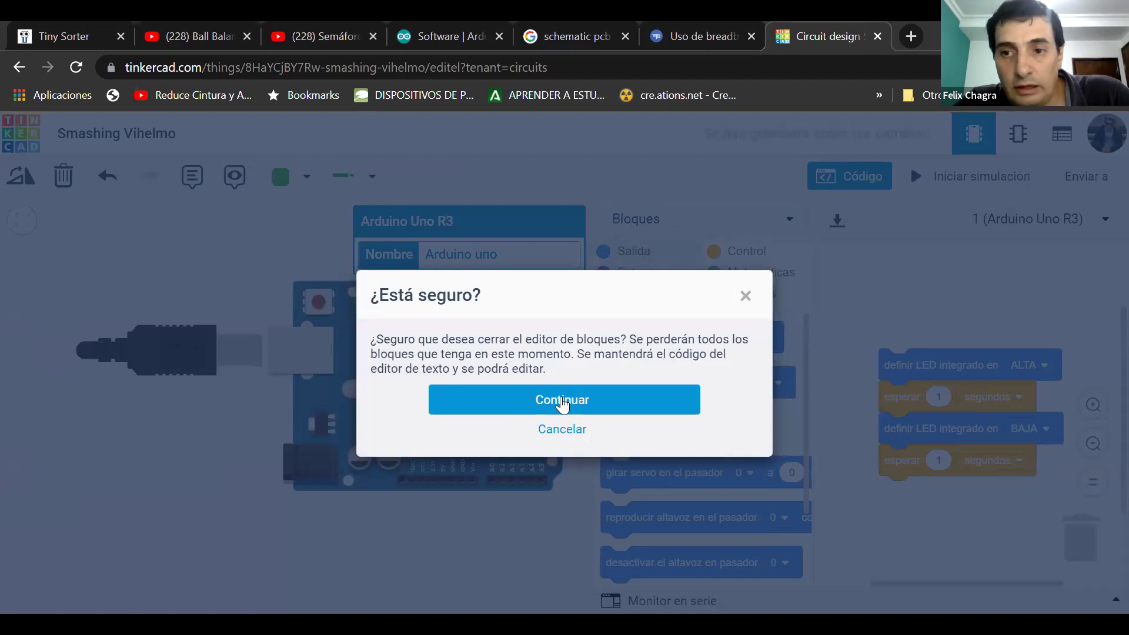
left_click(562, 404)
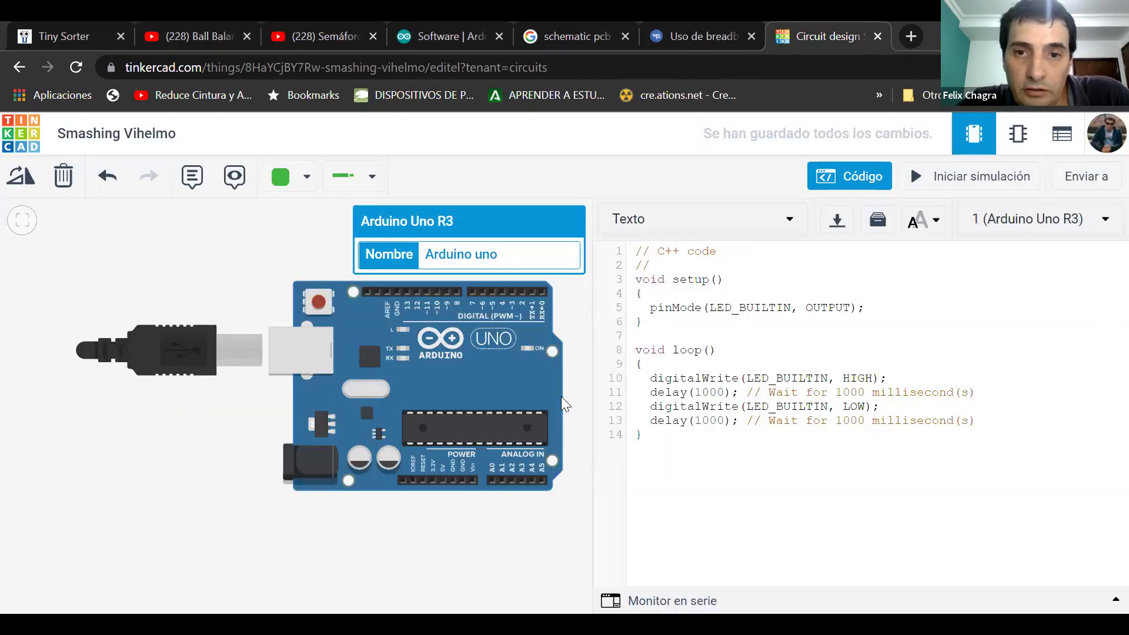